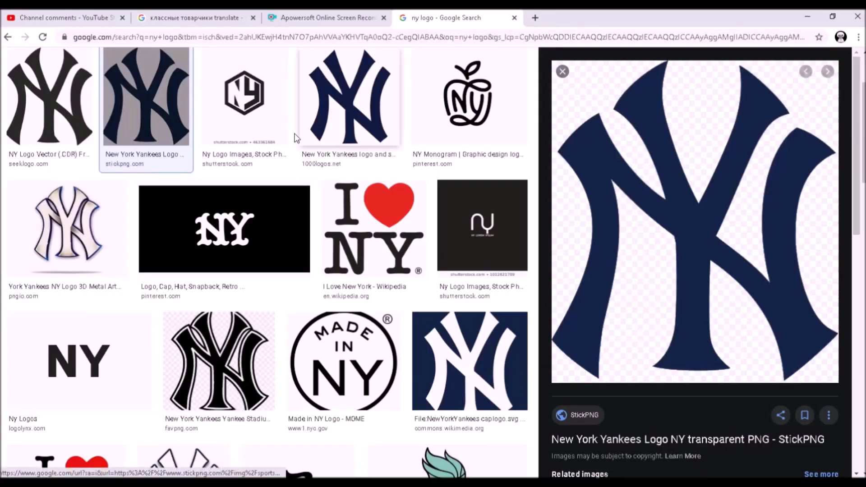
scroll(406, 203, up, 2)
Step: Search Google Images for 'la logo' and take the blue Dodgers drawing logo image
double_click(85, 67)
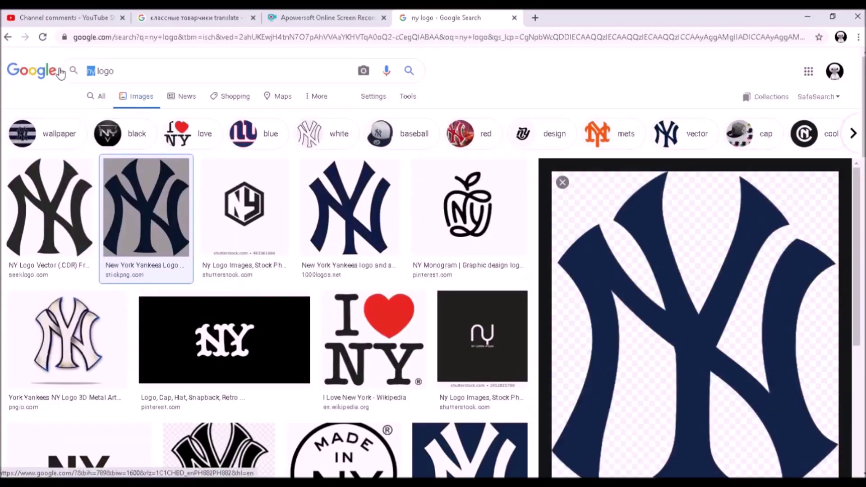
text(la)
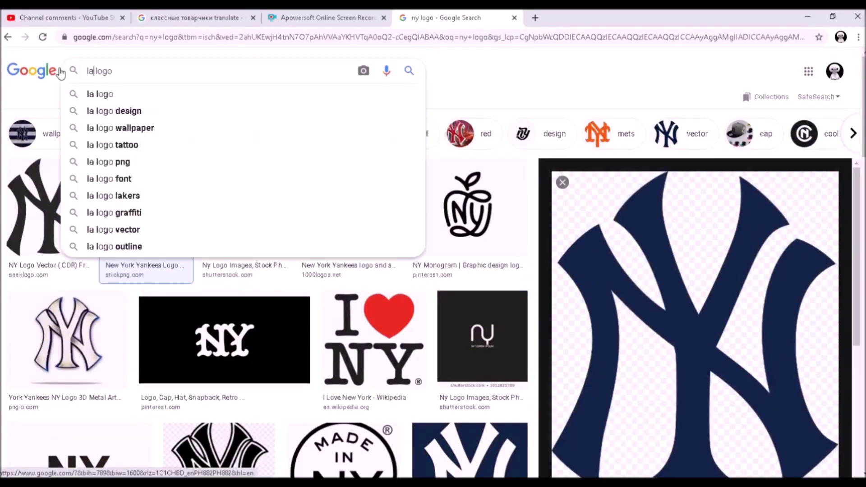
click(409, 71)
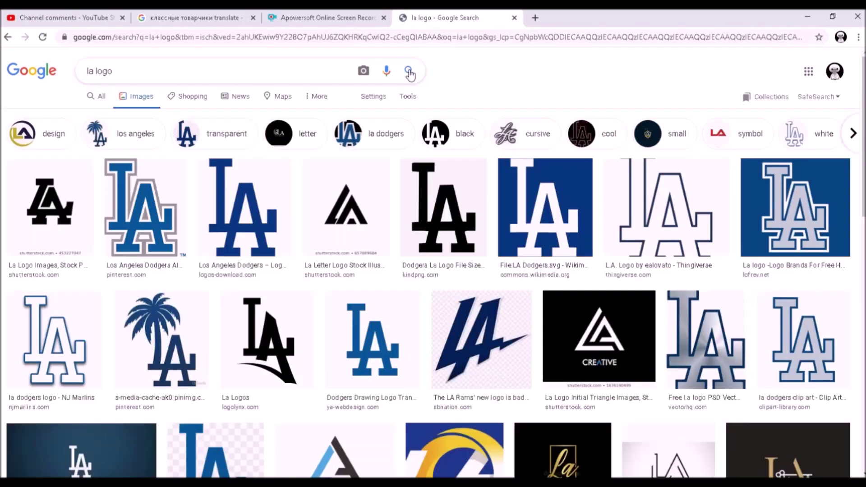
click(444, 213)
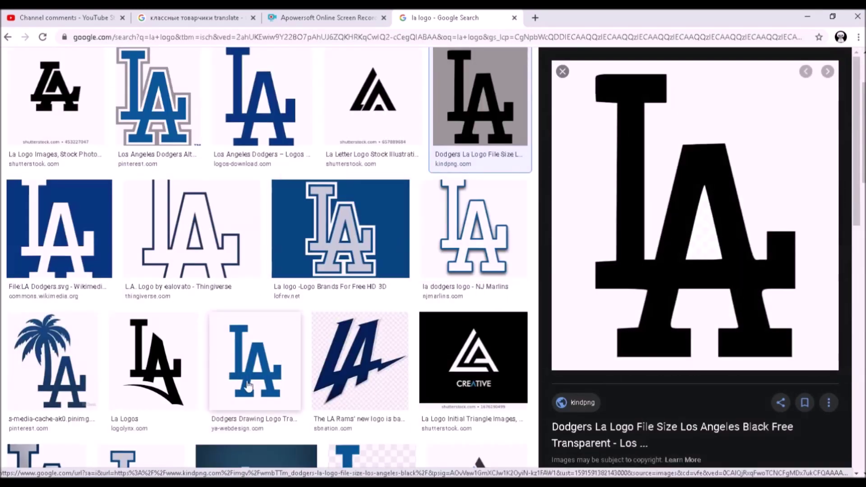
click(254, 359)
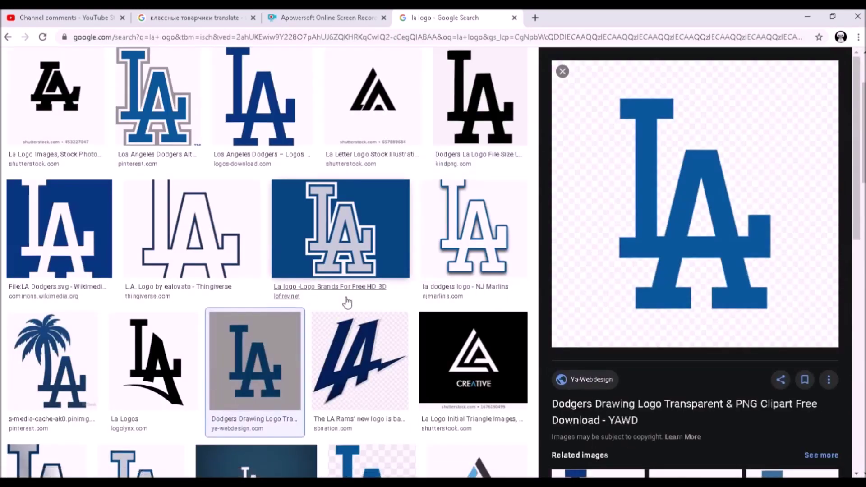
right_click(670, 255)
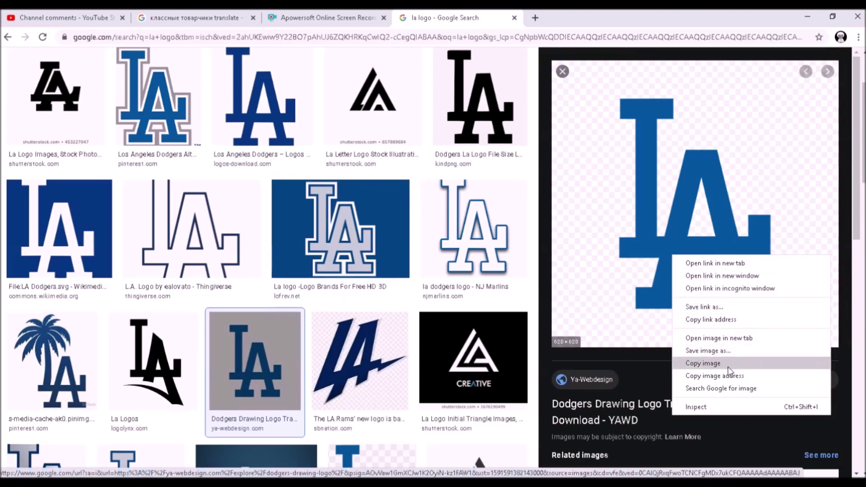
click(732, 352)
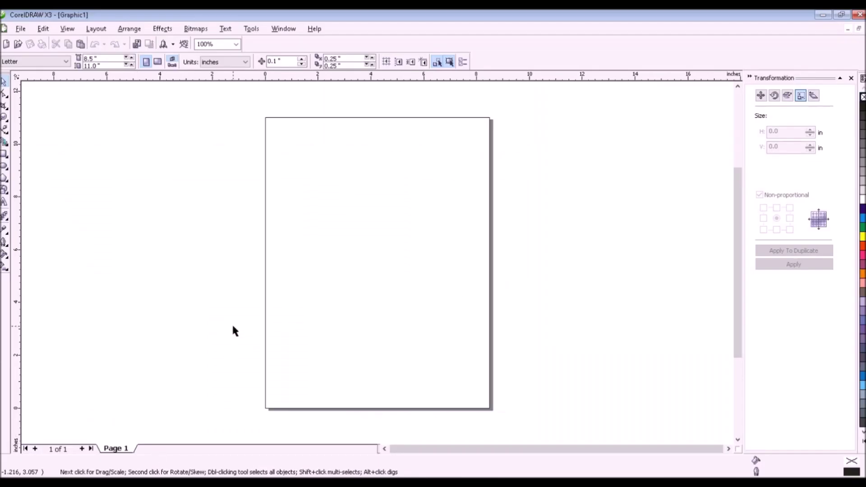
Step: Paste the blue LA logo onto the page, zoom to the L, and rectangle its top bar
click(79, 44)
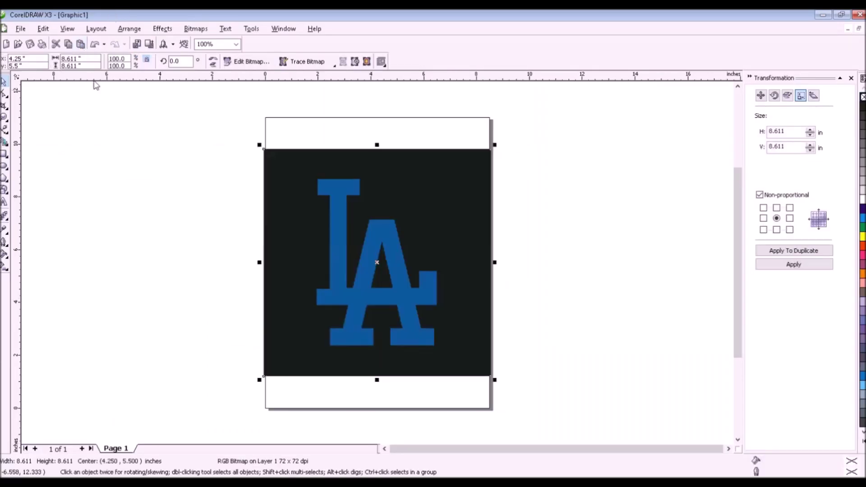
click(6, 119)
drag(299, 170, 453, 348)
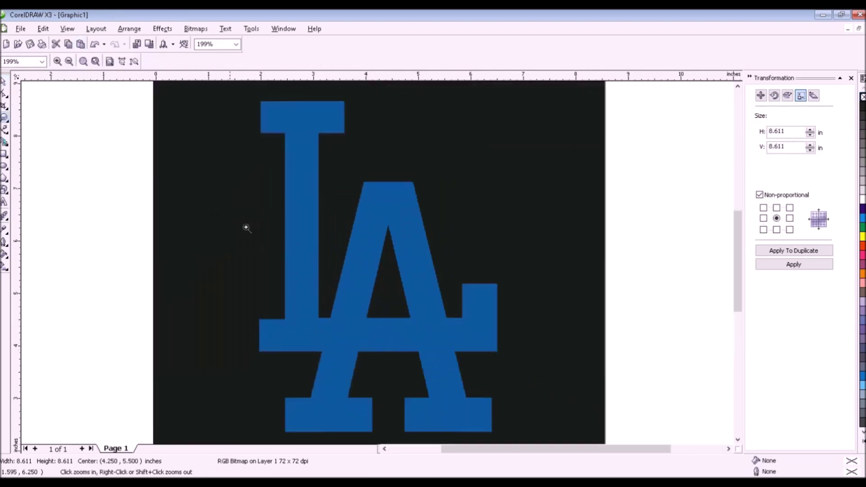
click(7, 156)
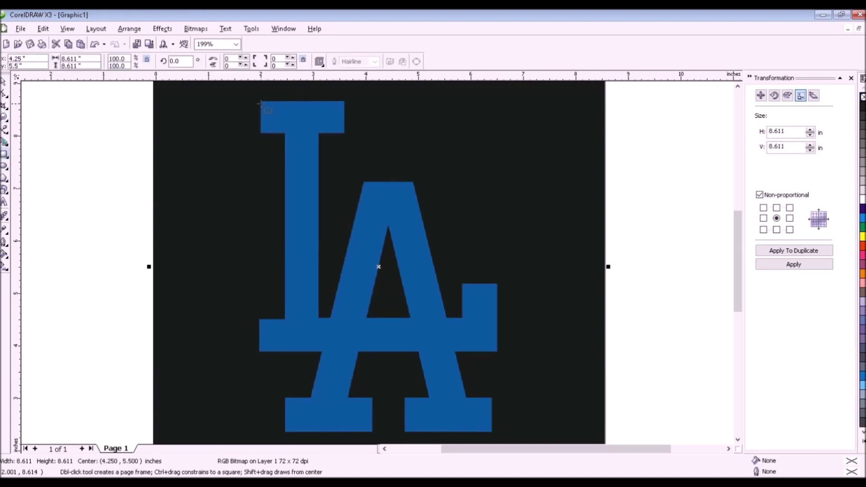
drag(262, 102, 346, 133)
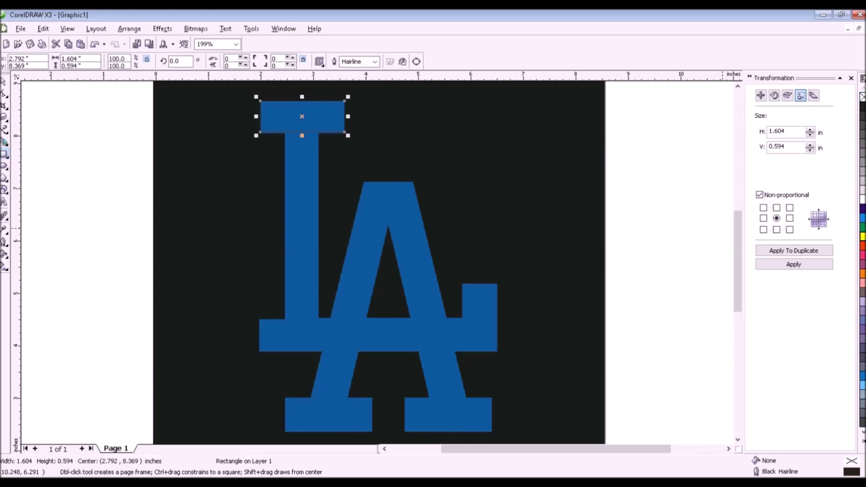
Step: Outline the top-bar rectangle in yellow and fit it to about 1.604 by 0.594 inches
right_click(863, 235)
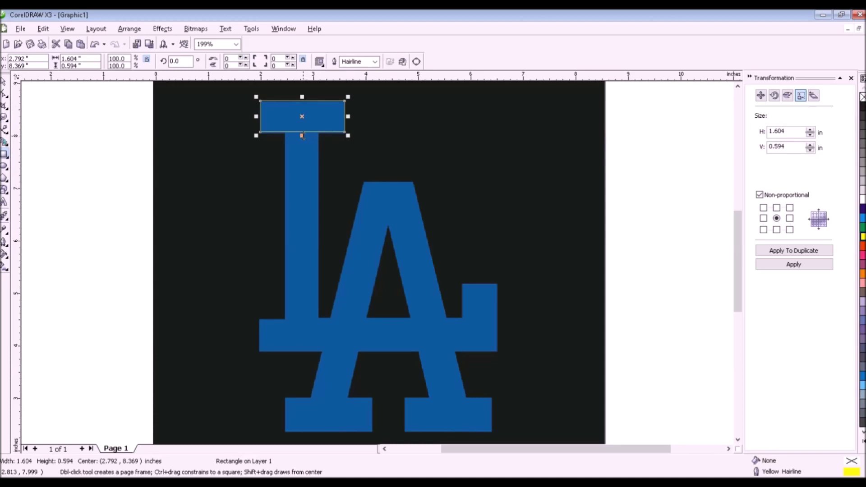
drag(302, 135, 303, 139)
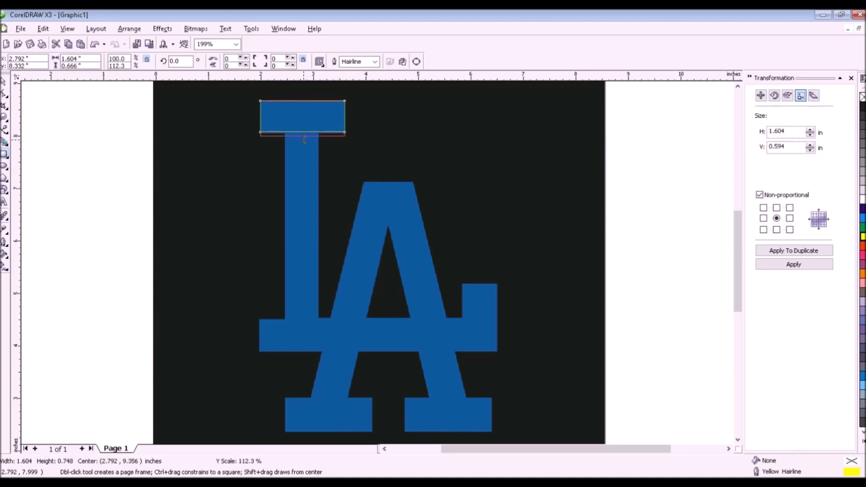
drag(304, 139, 305, 133)
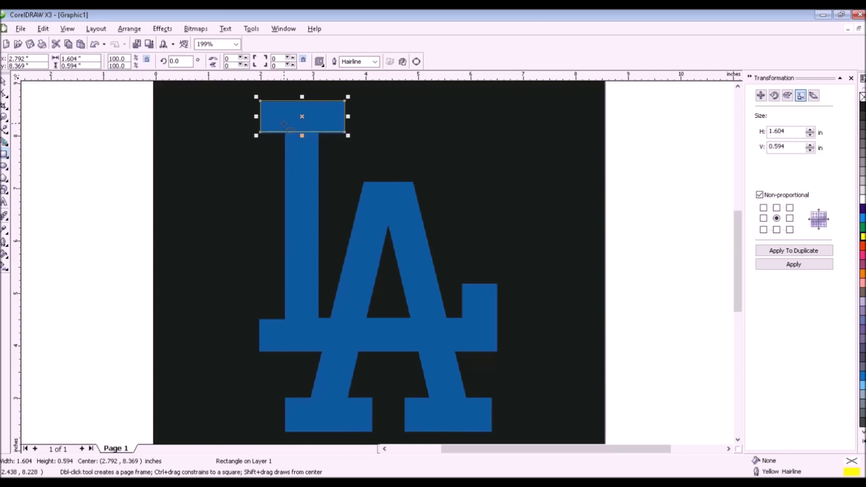
Step: Draw a 0.635 by 4.061 inch rectangle over the L's vertical stem
drag(284, 124, 319, 337)
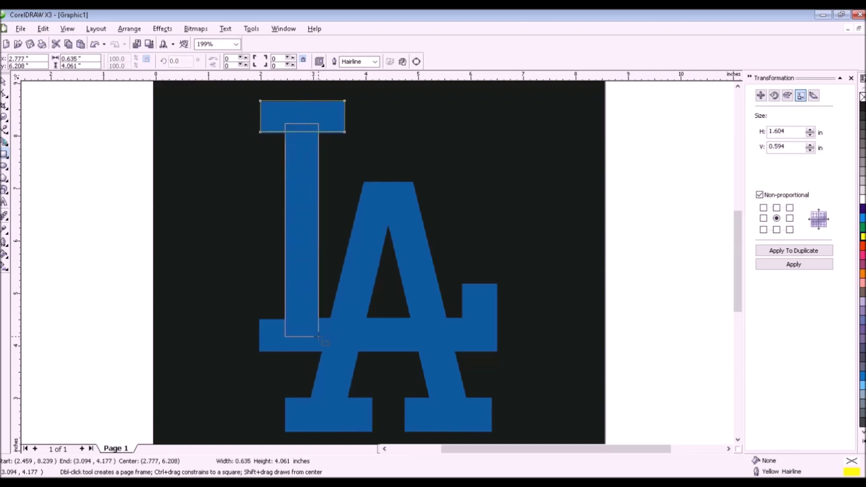
drag(318, 337, 319, 338)
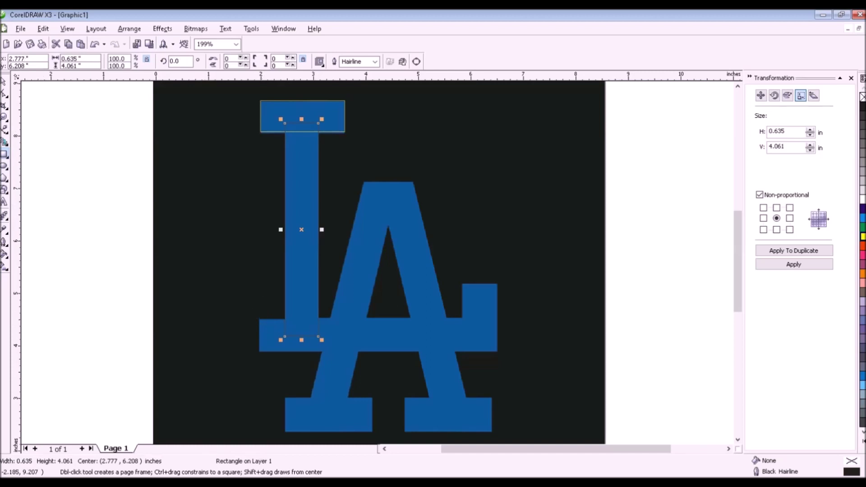
click(5, 82)
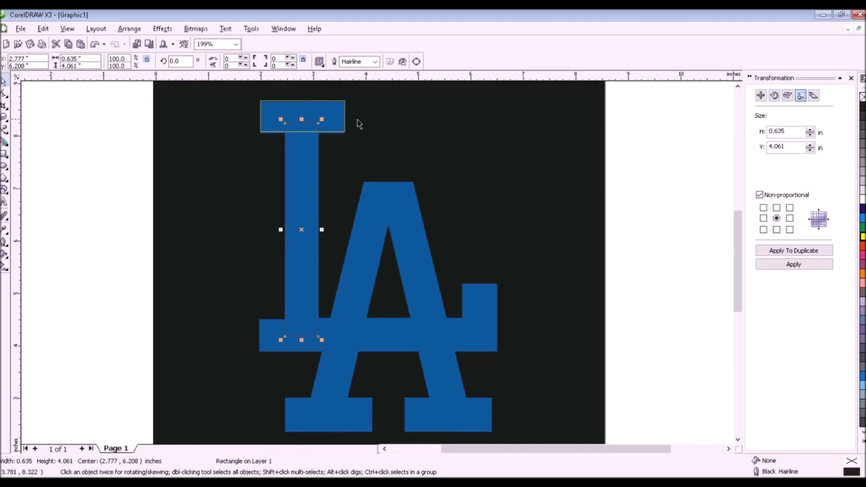
Step: Drop a copy of the top-bar rectangle over the L's bottom bar, left-aligned with the top
click(339, 118)
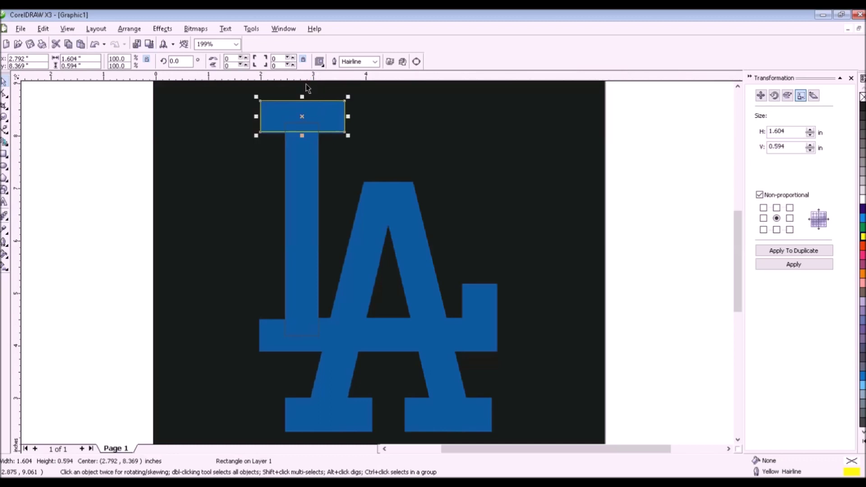
mouse_move(325, 112)
mouse_down()
mouse_move(344, 324)
mouse_move(325, 331)
mouse_up()
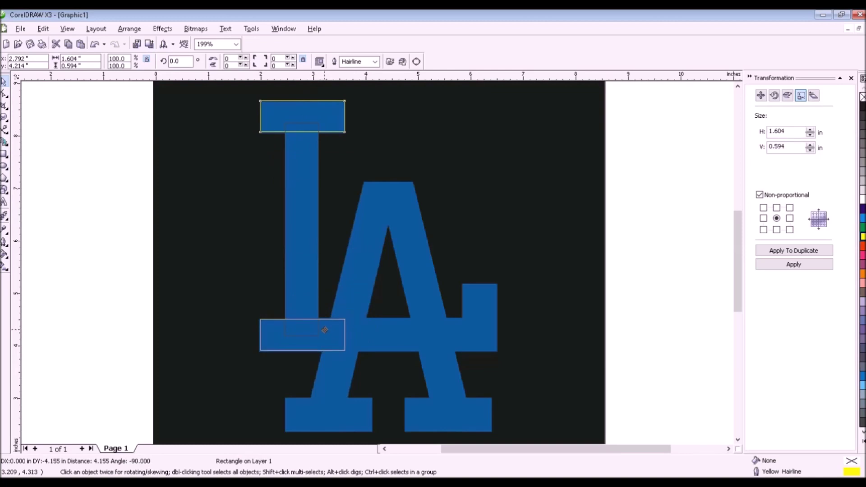
drag(325, 330, 324, 332)
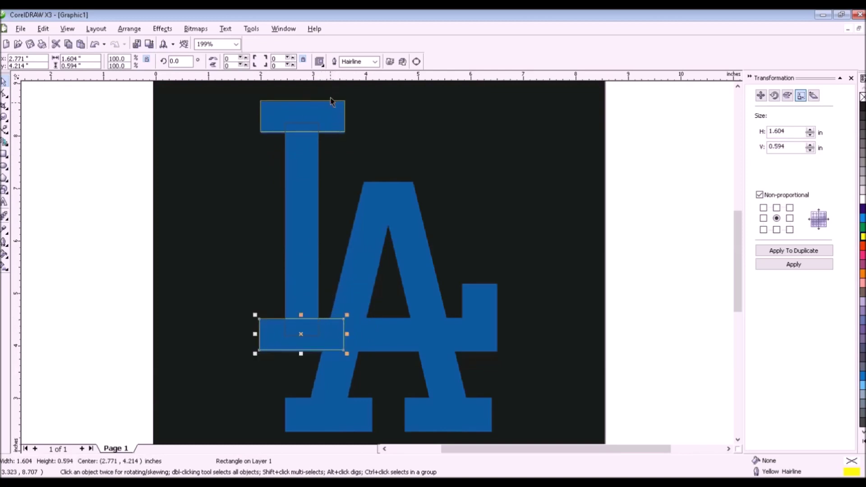
shift+click(333, 111)
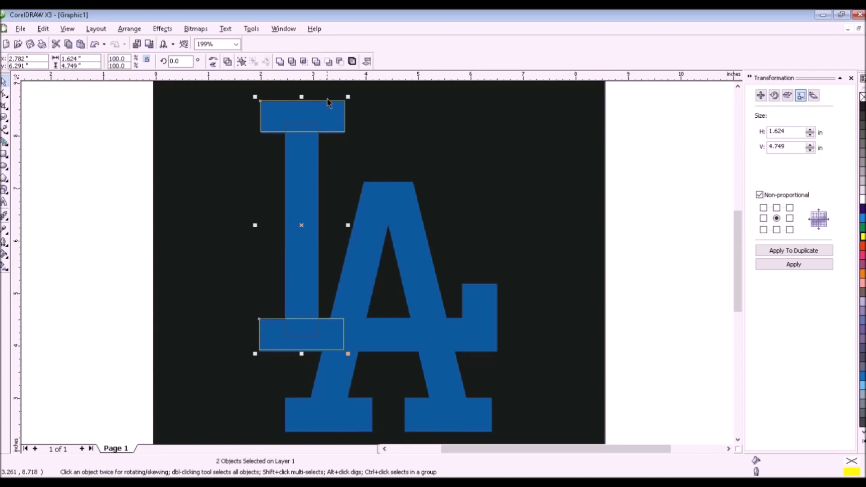
key(l)
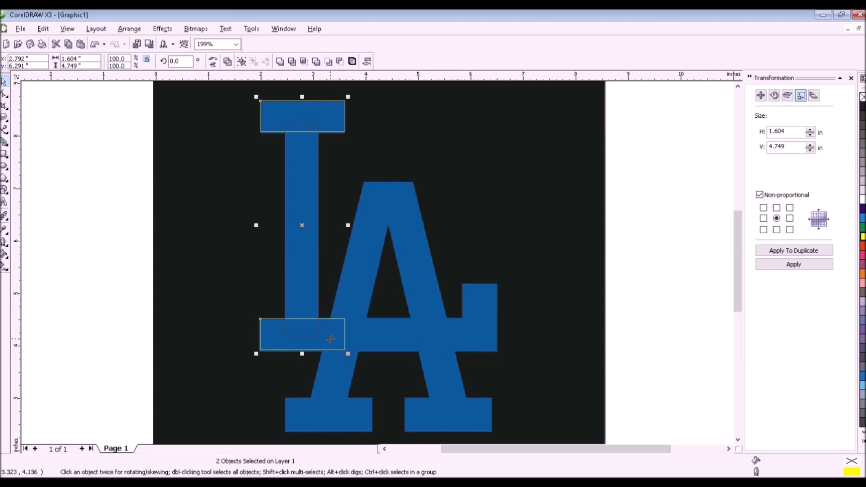
click(494, 344)
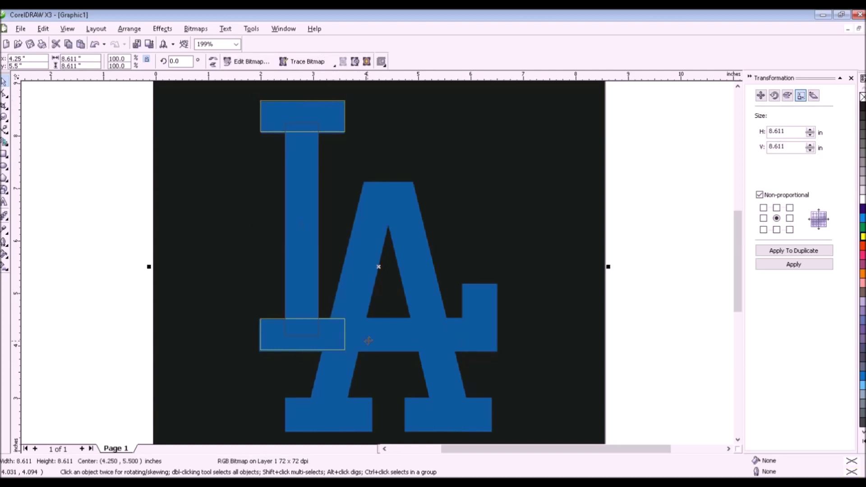
Step: Stretch the bottom-bar rectangle across the A's crossbar to its right end
click(339, 342)
drag(350, 336, 501, 351)
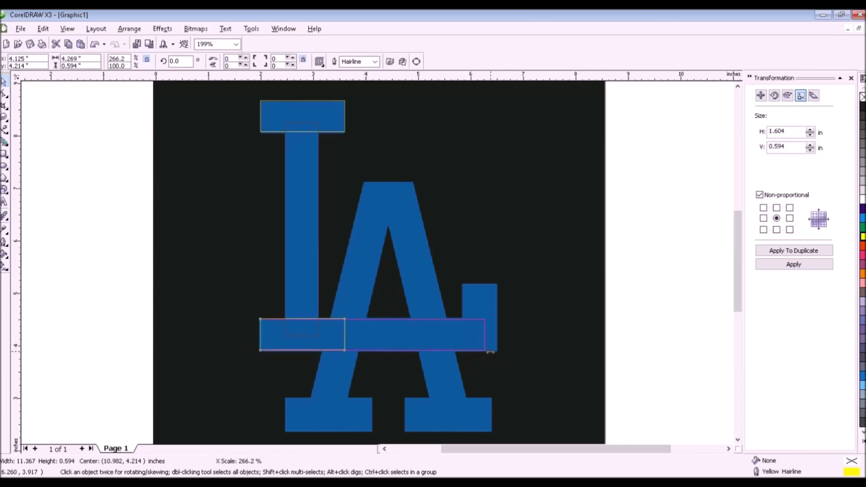
drag(501, 351, 503, 353)
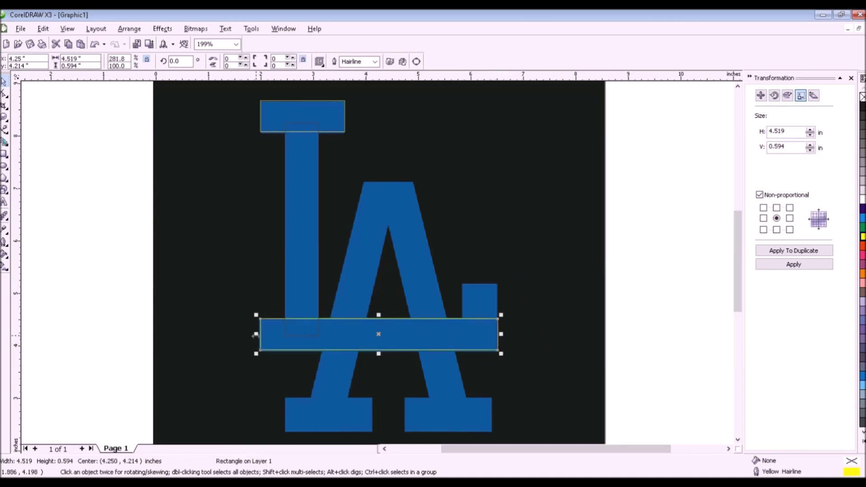
Step: Shape a narrow rectangle to the tab's width, reaching up to the tab's top
drag(255, 335, 495, 342)
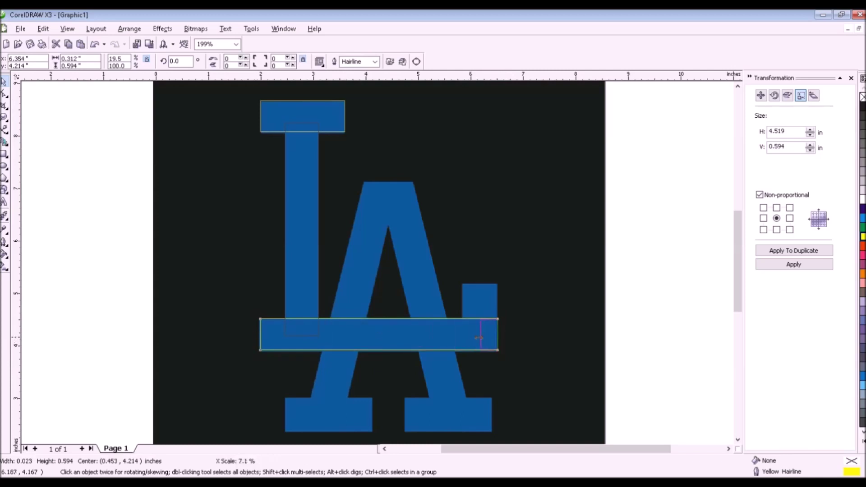
drag(494, 342, 461, 339)
drag(460, 338, 463, 338)
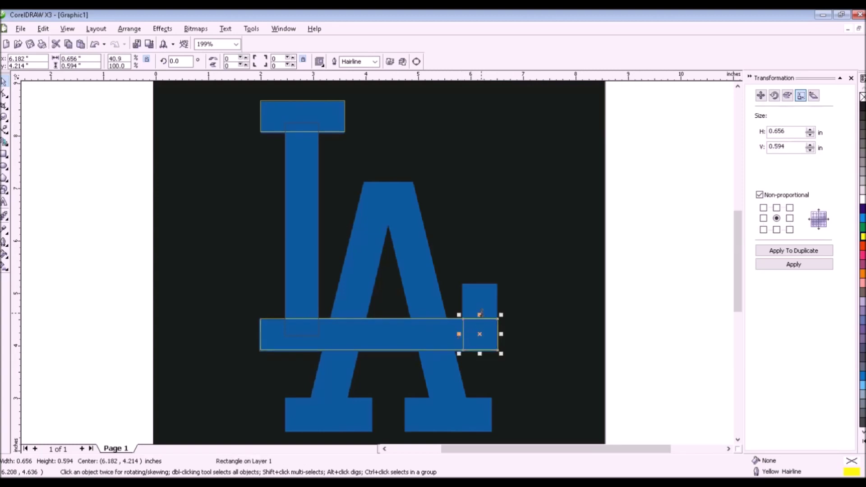
drag(479, 315, 489, 281)
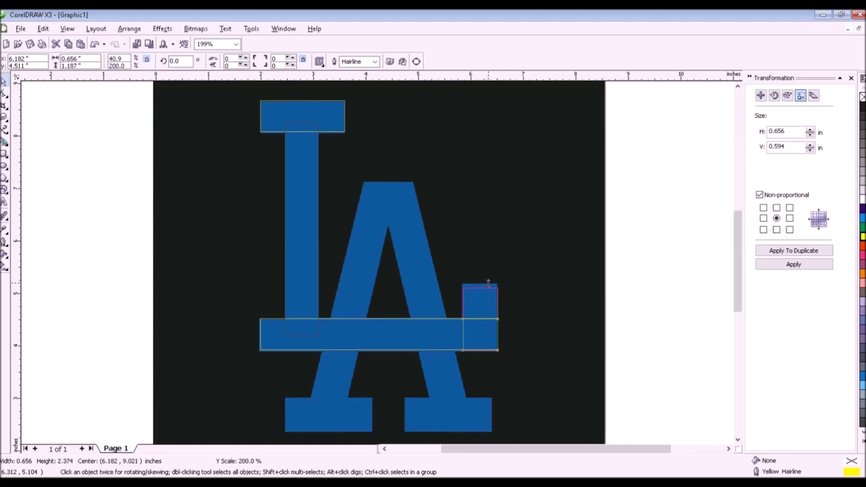
drag(489, 281, 480, 280)
Step: Copy the top-bar rectangle onto the A's left foot and nudge a copy rightward
click(324, 119)
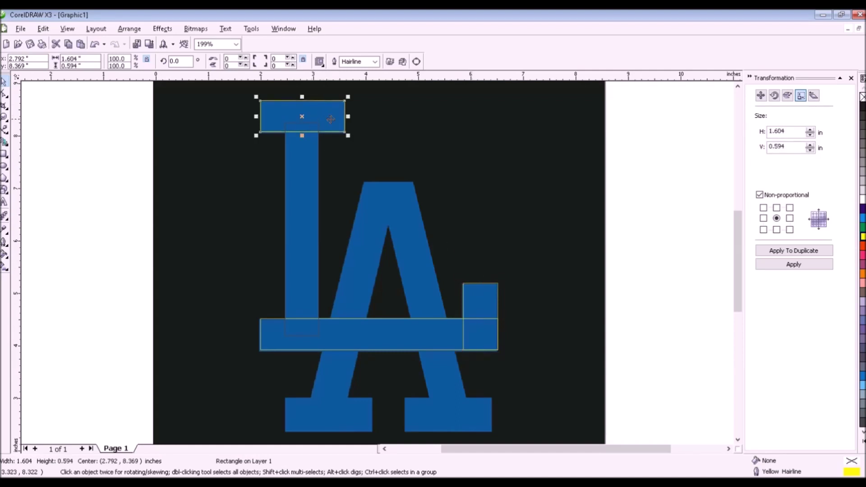
mouse_move(334, 120)
mouse_down()
mouse_move(367, 420)
mouse_move(360, 418)
mouse_up()
click(374, 416)
click(369, 415)
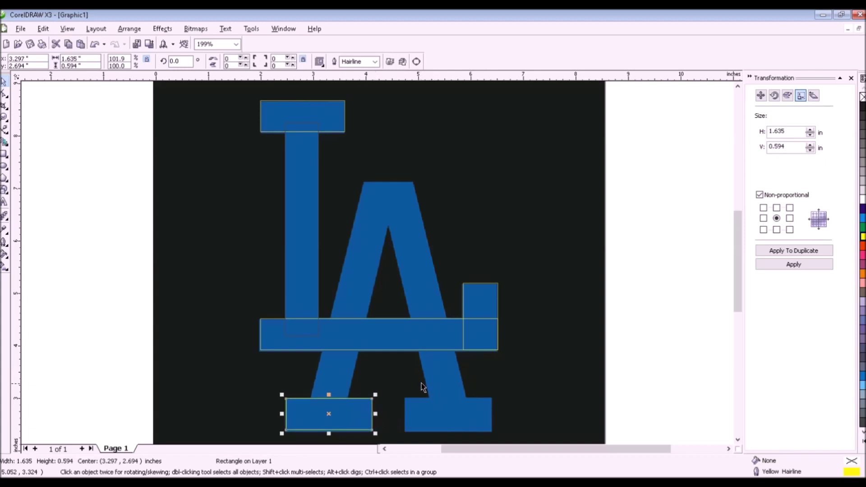
key(ctrl+z)
key(Right)
key(Right)
key(Right)
key(Right)
key(Right)
key(Right)
key(Right)
key(Right)
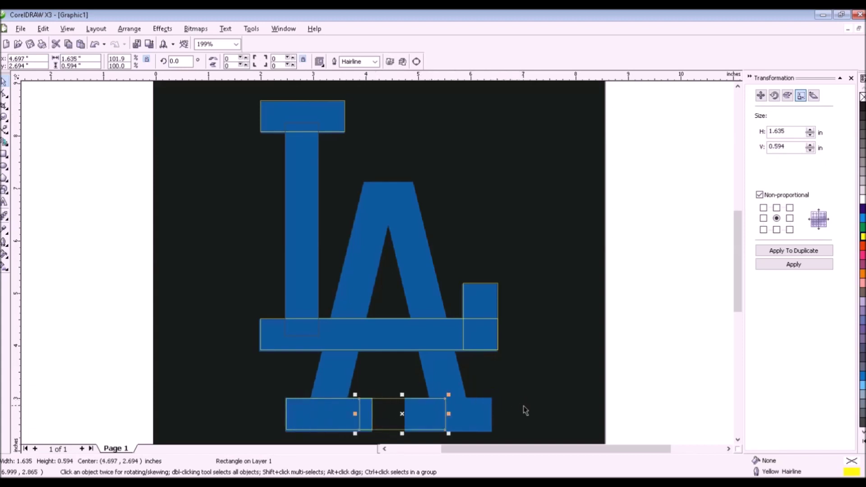
key(Right)
key(Right)
key(Right)
key(Right)
key(Right)
key(Right)
key(Right)
key(Right)
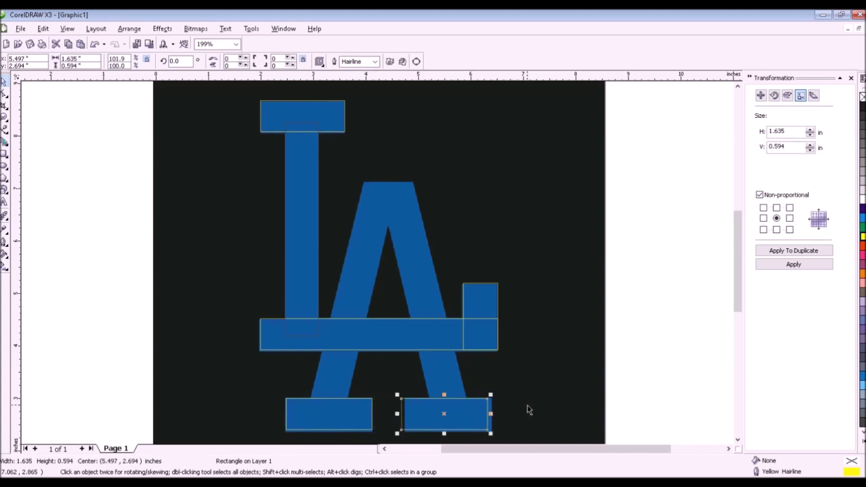
Step: Fit the right foot rectangle to about 1.624 by 0.635 inches; heighten both feet slightly
drag(491, 415, 494, 419)
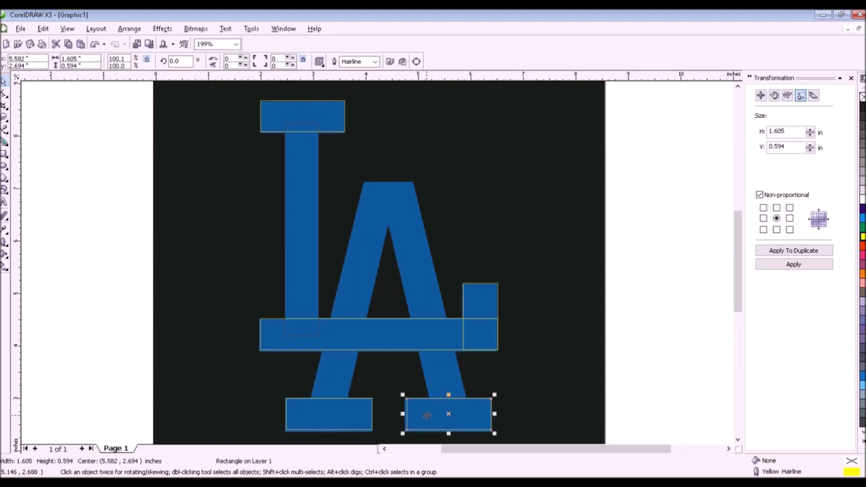
drag(407, 414, 404, 416)
shift+click(364, 416)
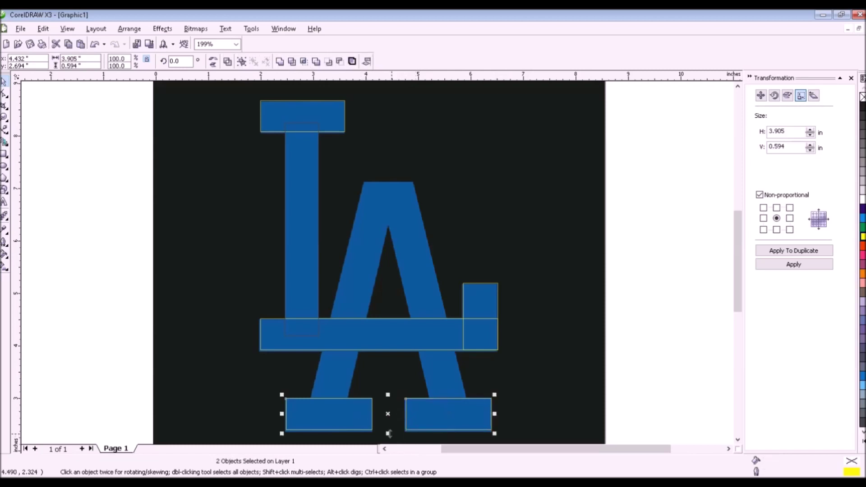
scroll(728, 437, down, 2)
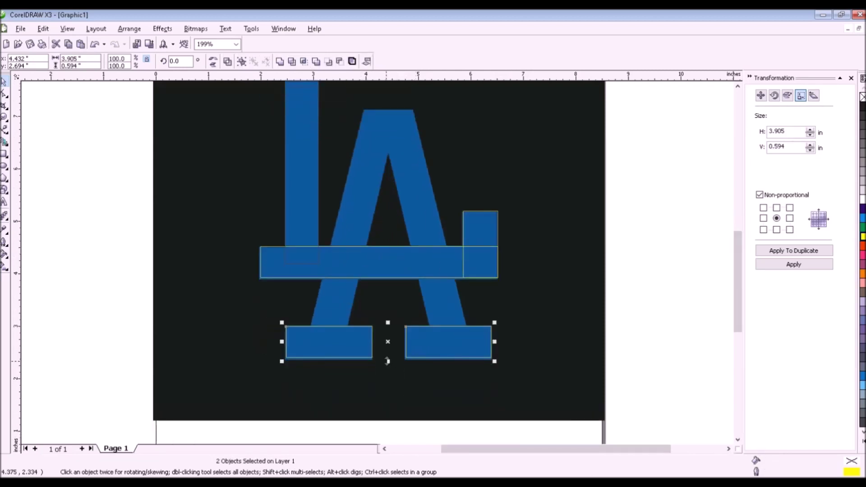
drag(387, 362, 387, 365)
Step: Narrow a copy of the right foot rectangle and extend it to the A's apex (0.666 by 4.124 inches)
click(460, 346)
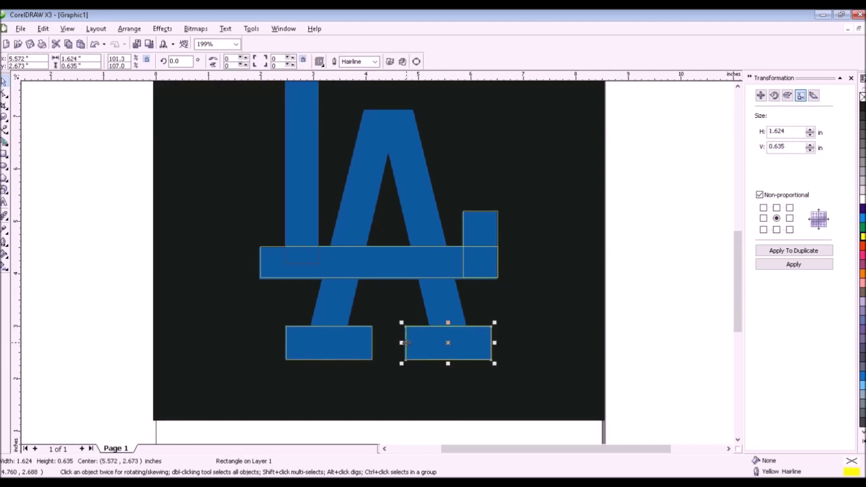
drag(401, 343, 428, 344)
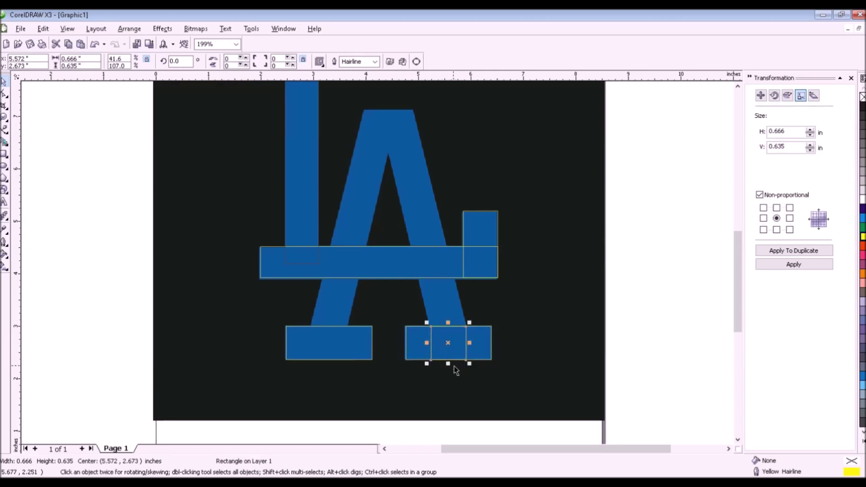
drag(448, 364, 456, 117)
click(452, 119)
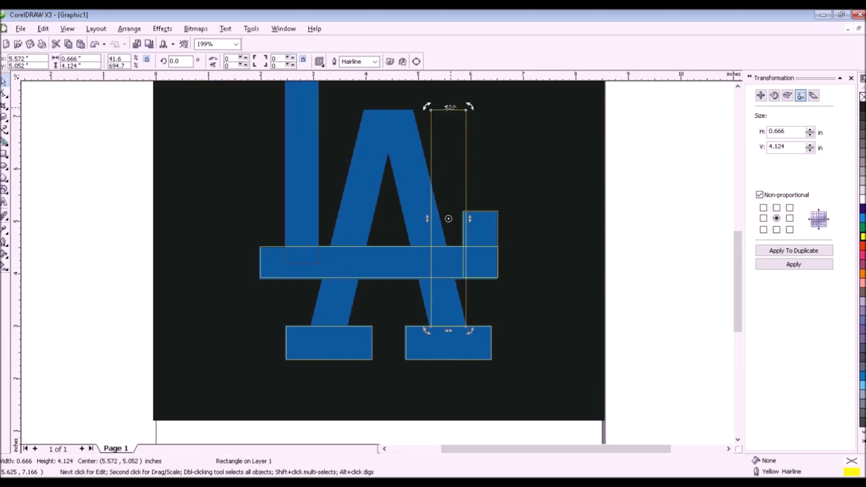
Step: Skew the tall rectangle onto the A's right leg and place a mirrored copy over the left leg
drag(450, 107, 395, 113)
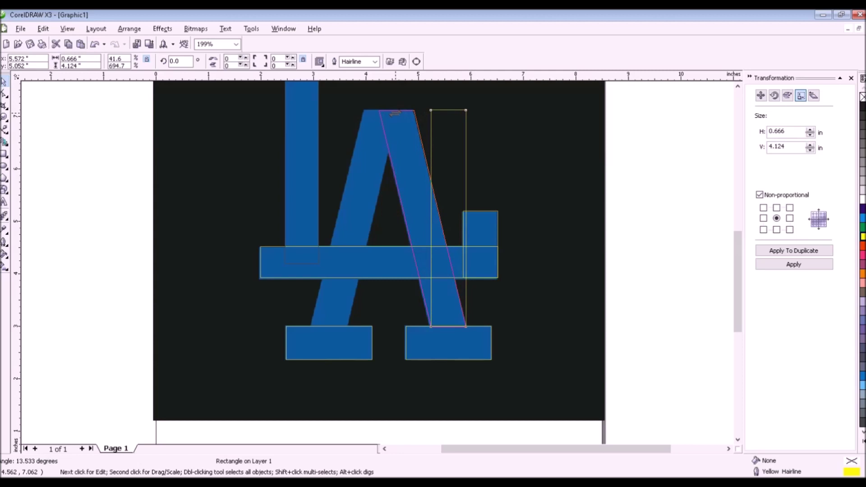
drag(394, 112, 395, 113)
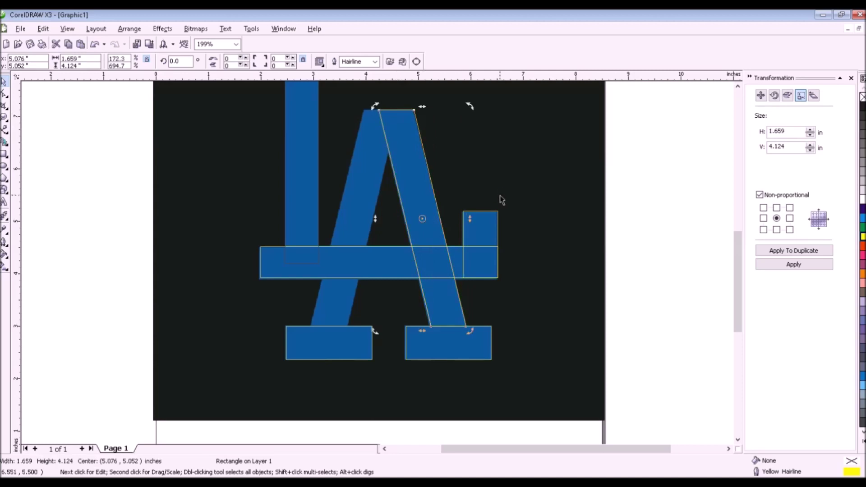
click(212, 65)
drag(464, 134, 434, 134)
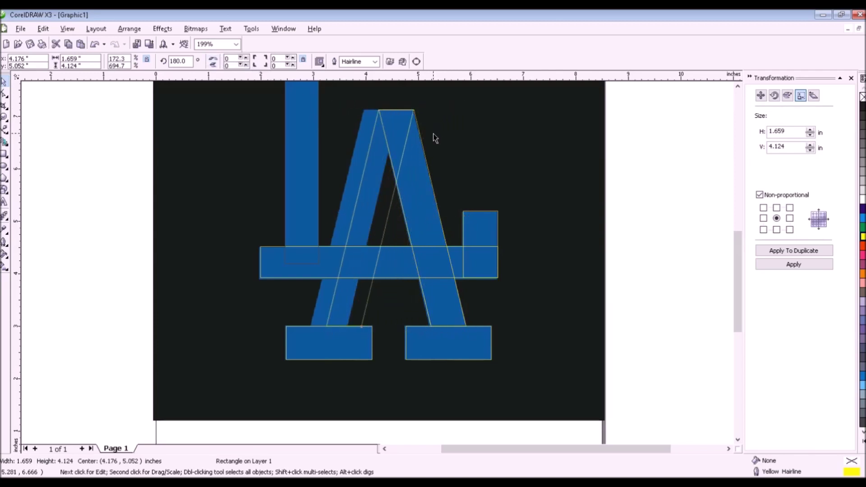
drag(433, 133, 434, 138)
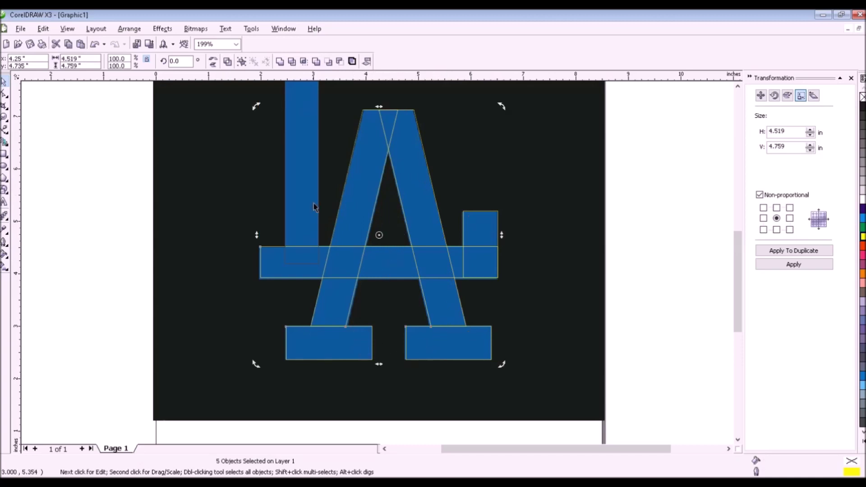
Step: Weld the seven shapes, then weld the L's top-bar rectangle into the resulting curve
click(281, 62)
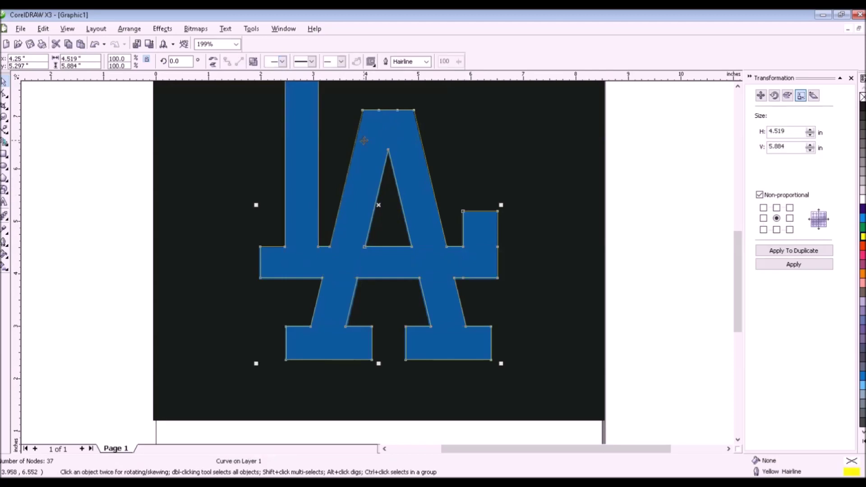
click(738, 87)
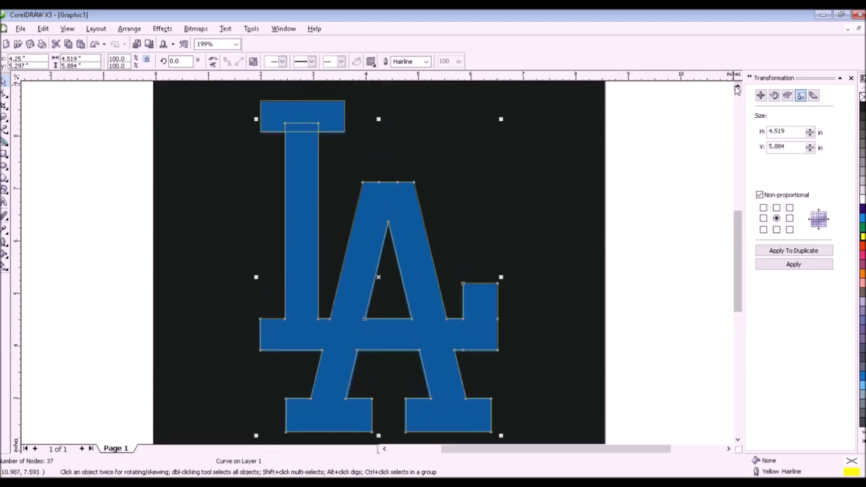
click(332, 156)
shift+click(315, 198)
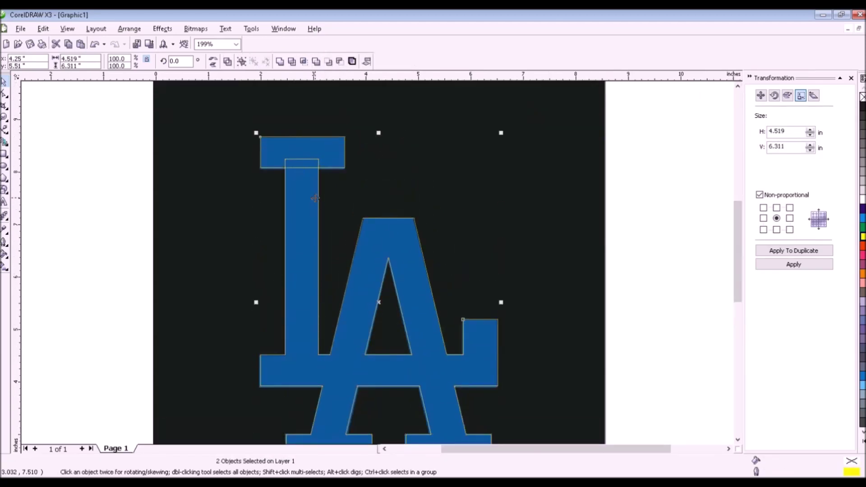
click(280, 62)
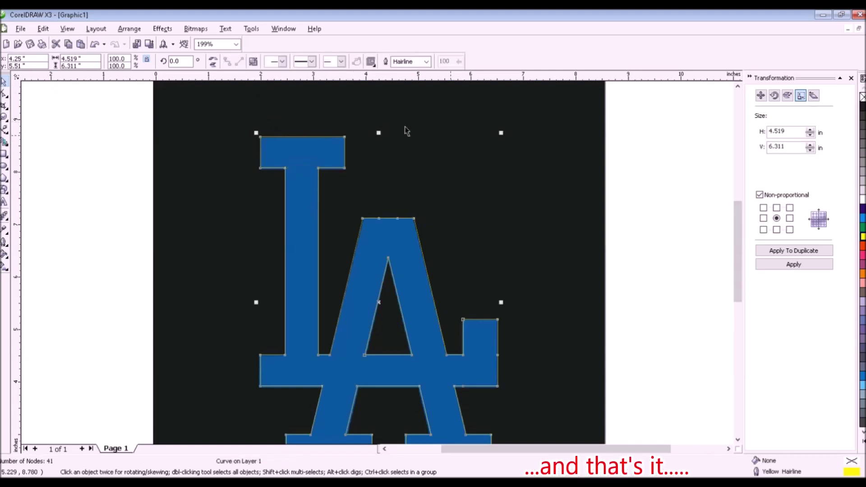
click(553, 186)
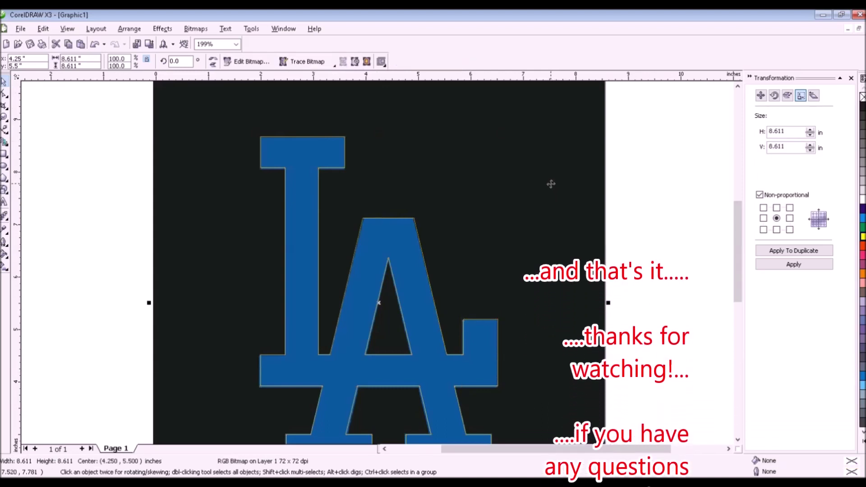
Step: Delete the background tracing image and give the LA curve a black outline
key(Delete)
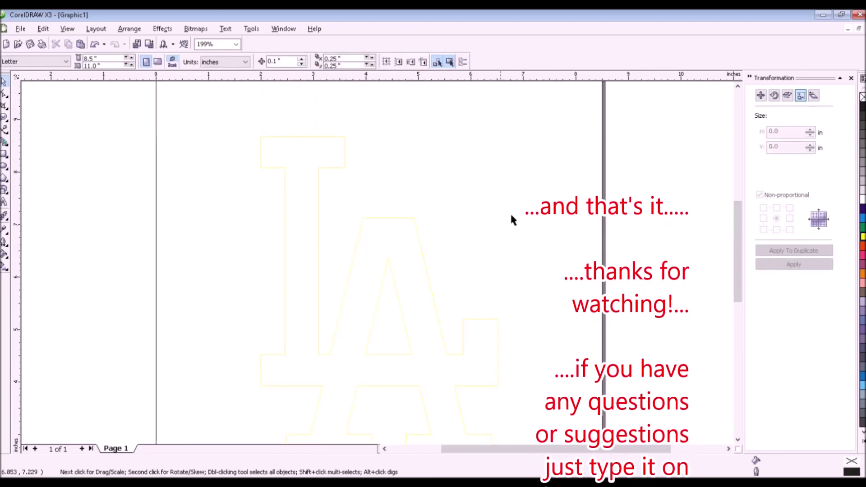
click(415, 253)
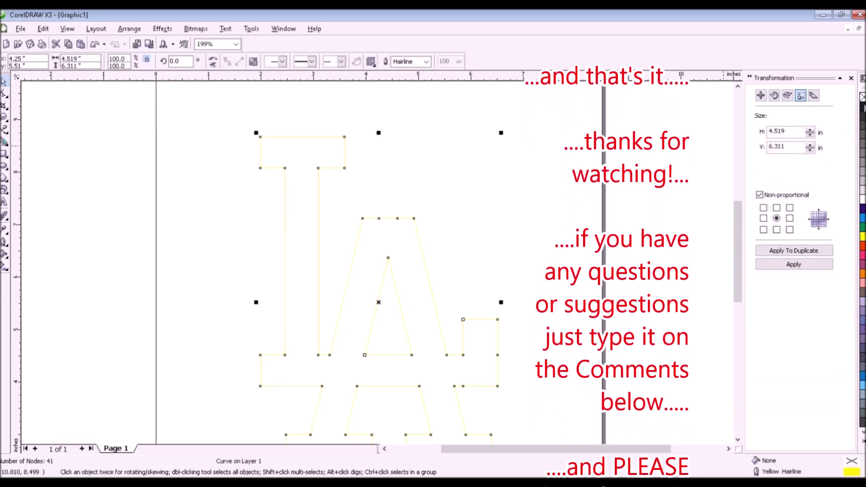
right_click(864, 115)
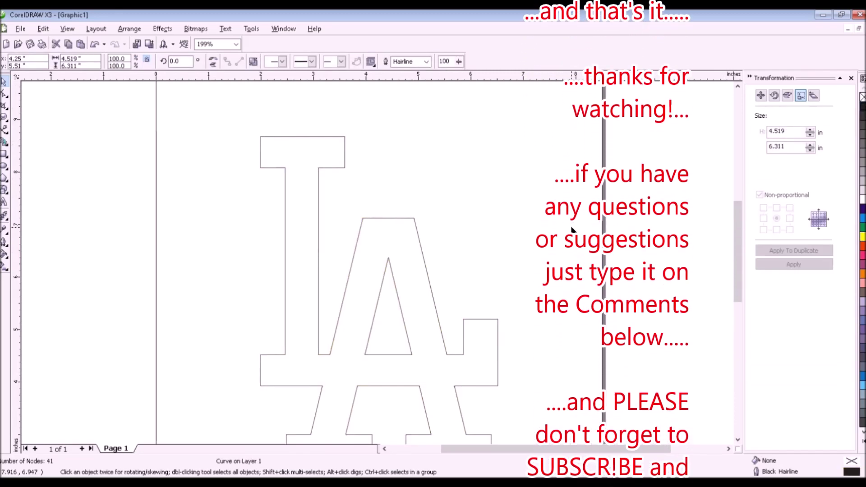
click(555, 218)
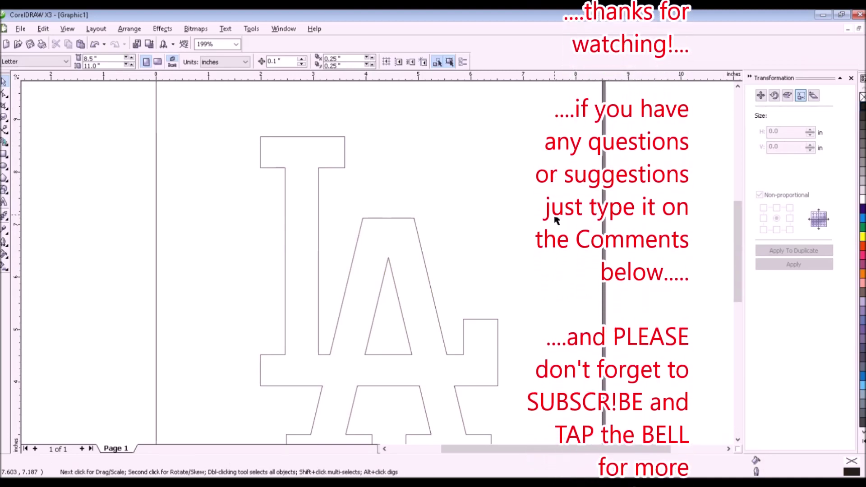
scroll(377, 268, down, 2)
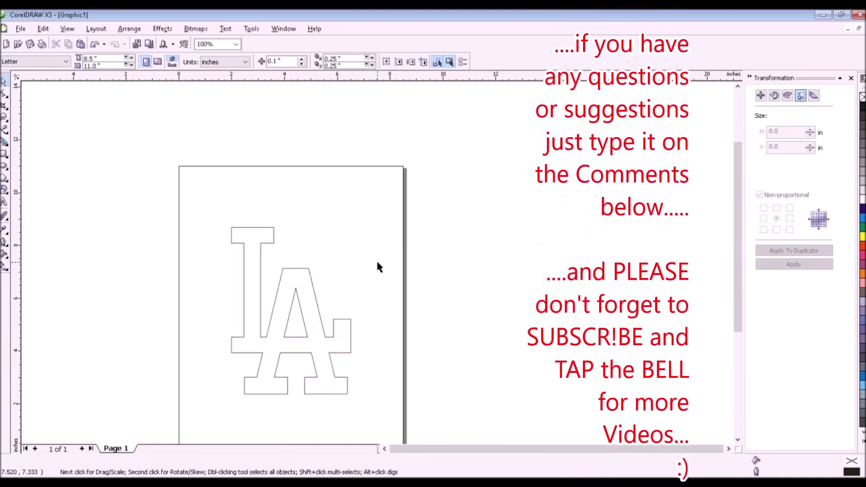